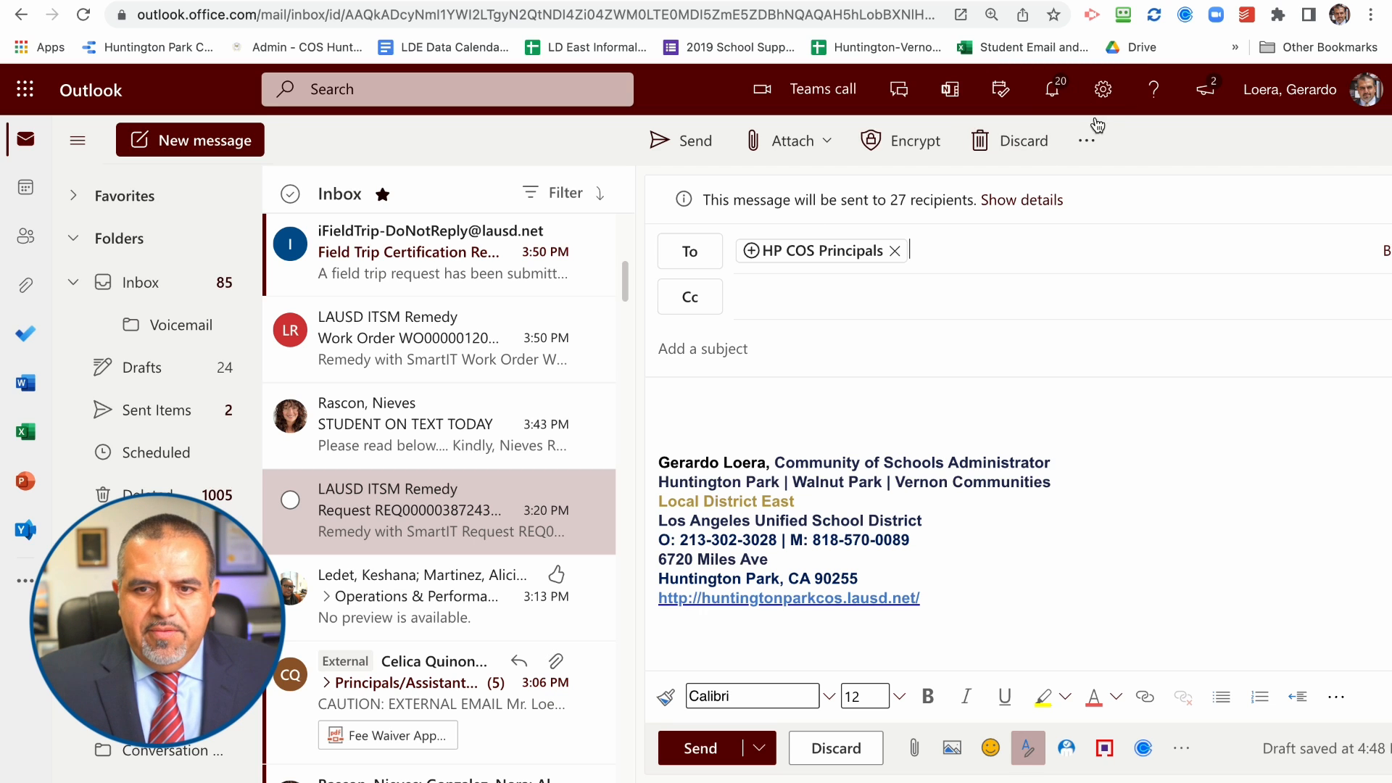
# - Open the full Outlook settings and go to General > Distribution groups
pyautogui.click(1102, 90)
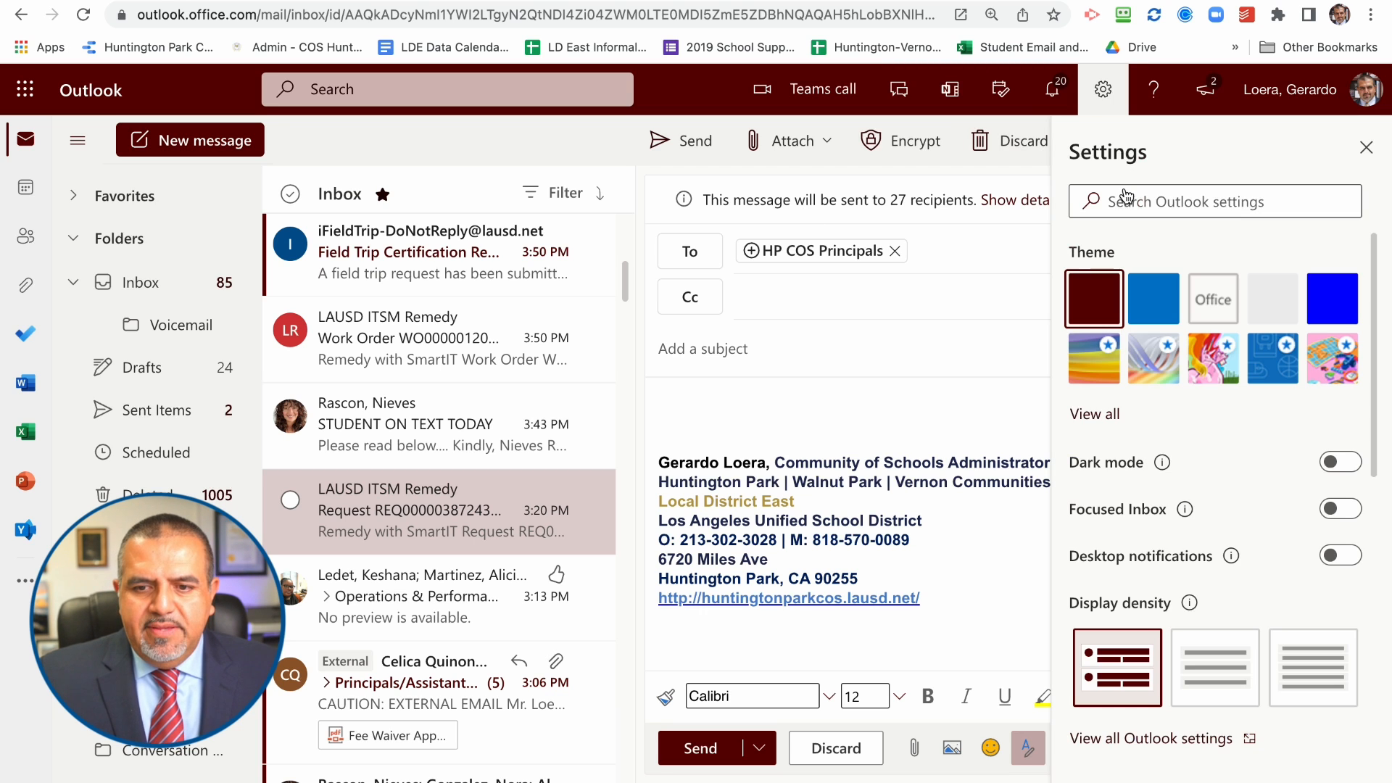
pyautogui.click(1114, 740)
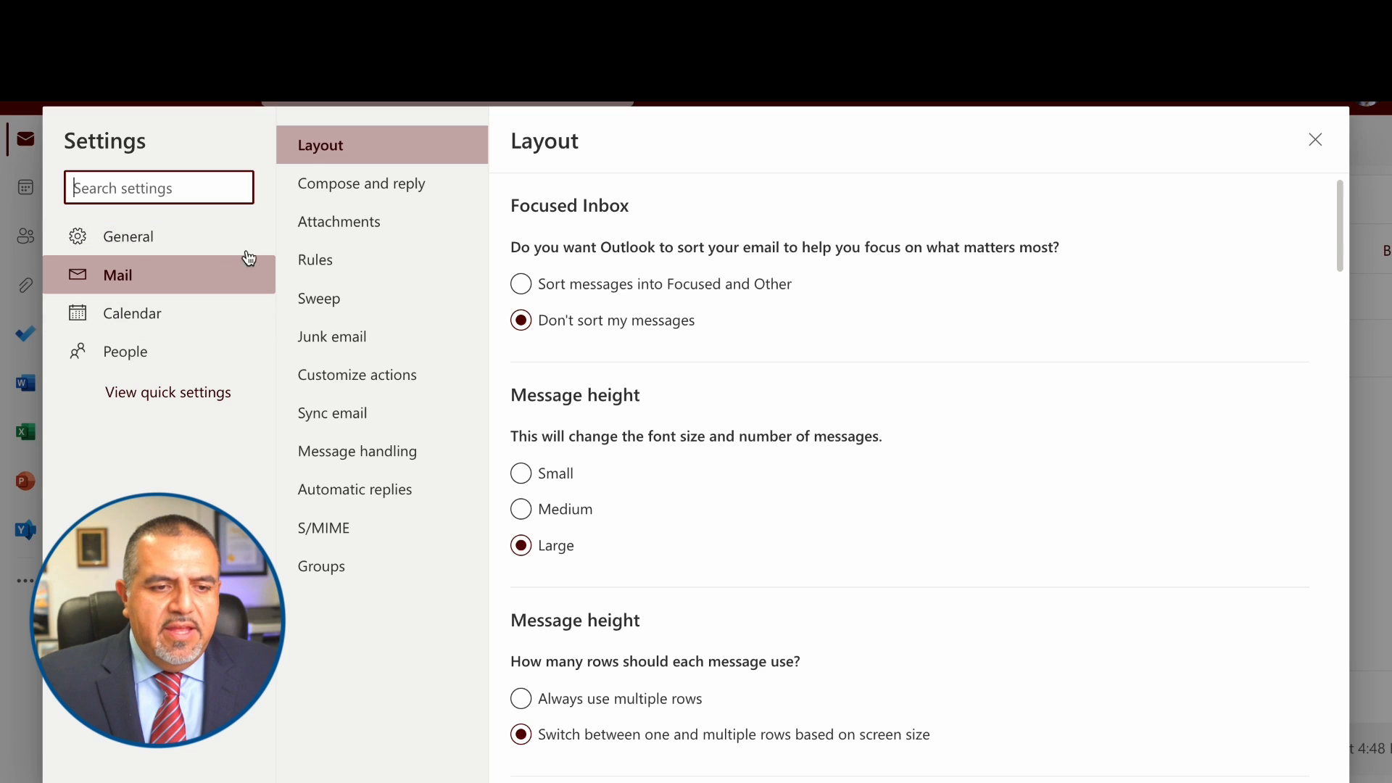
pyautogui.click(124, 241)
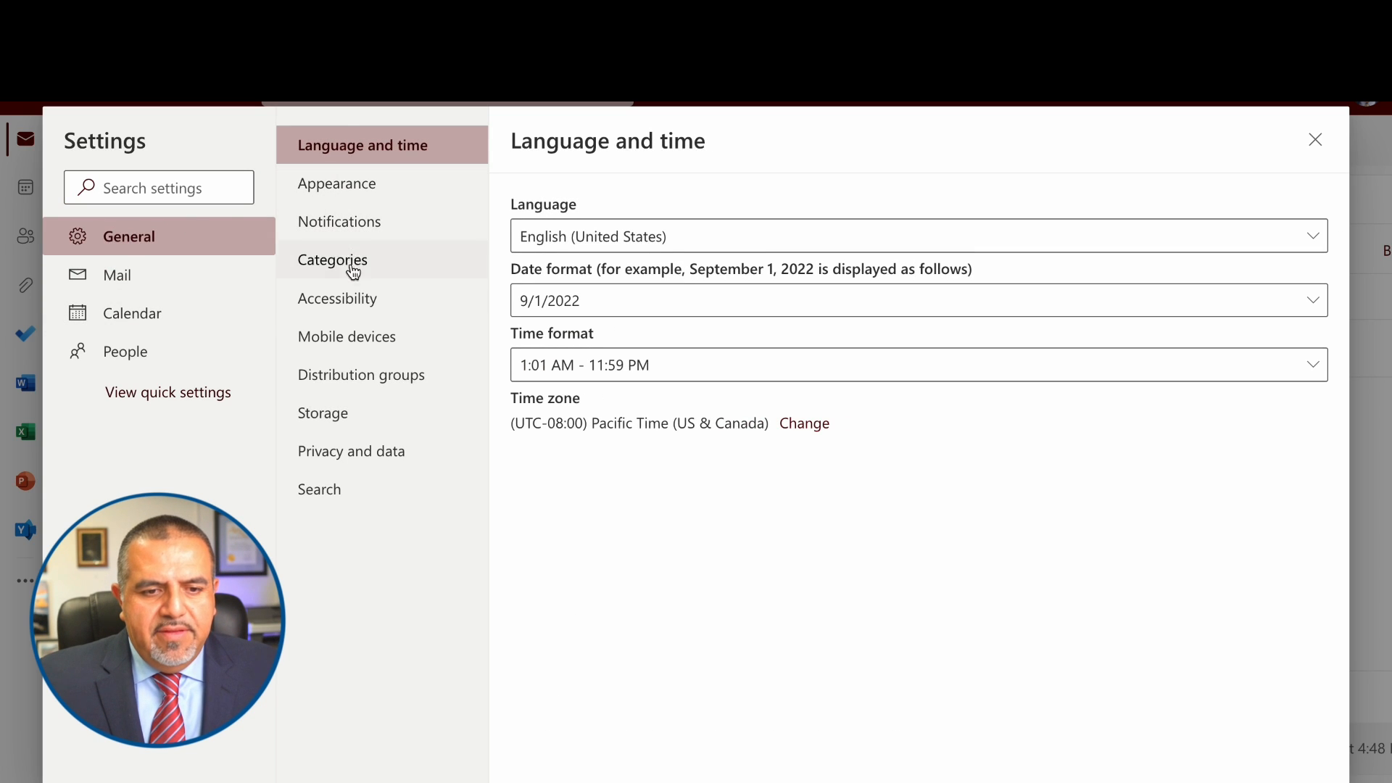
pyautogui.click(342, 389)
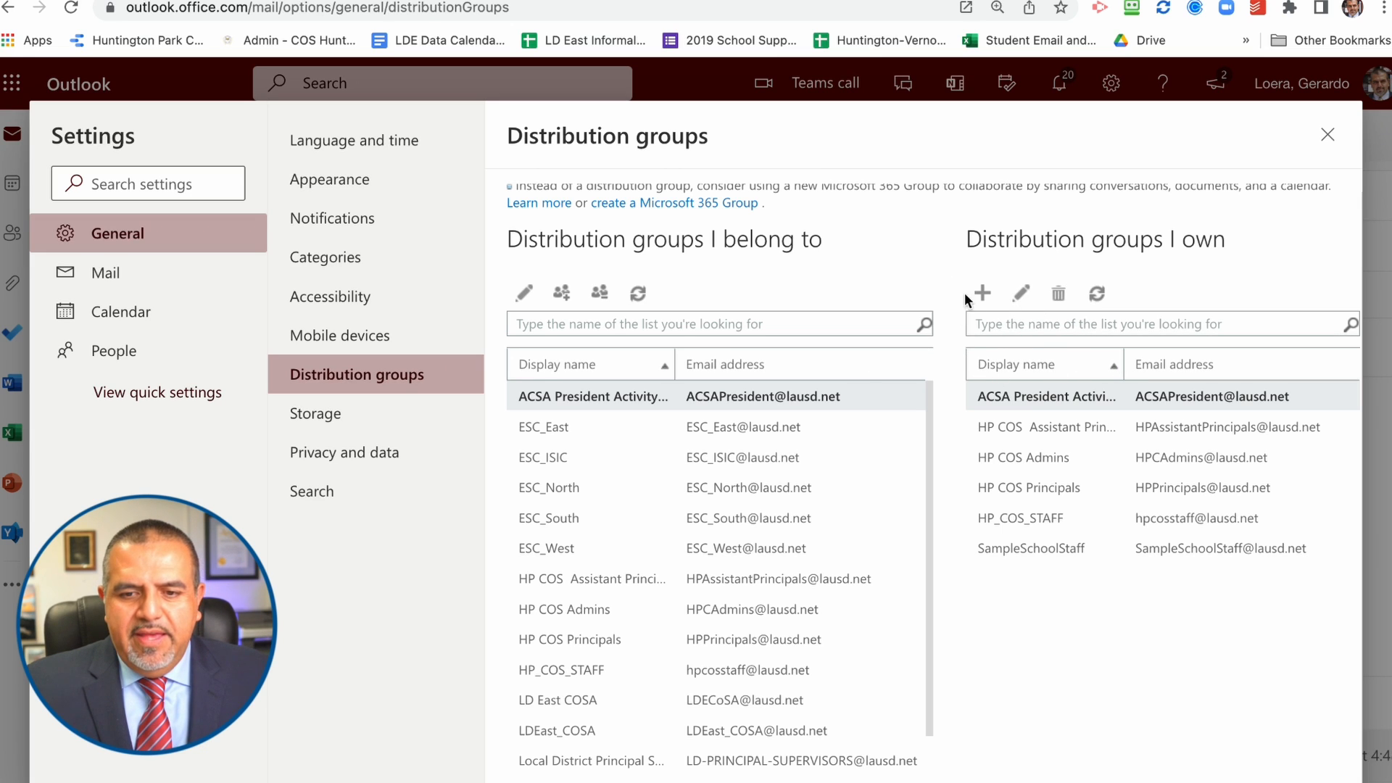
# - Create a new owned group with display name, alias and email address all set to testlist
pyautogui.click(983, 294)
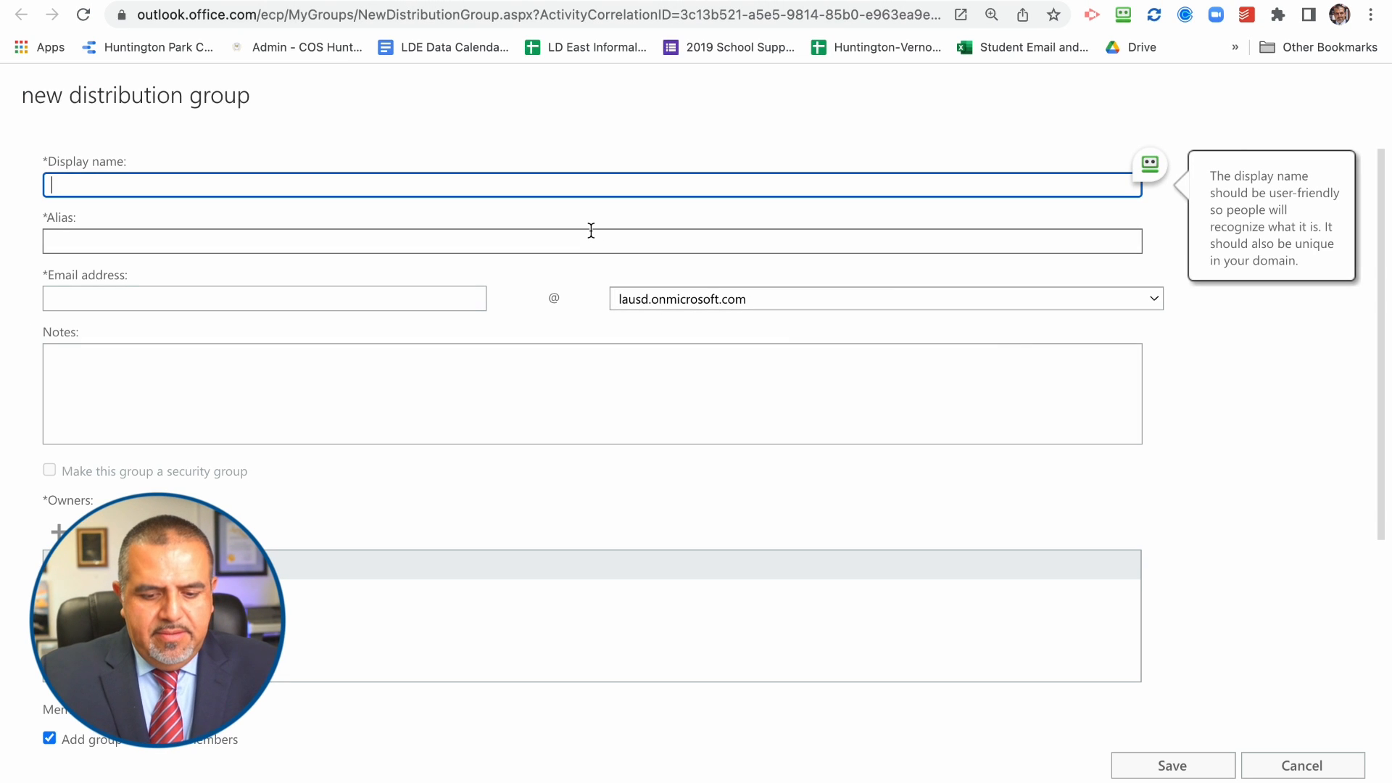
pyautogui.write('testlist')
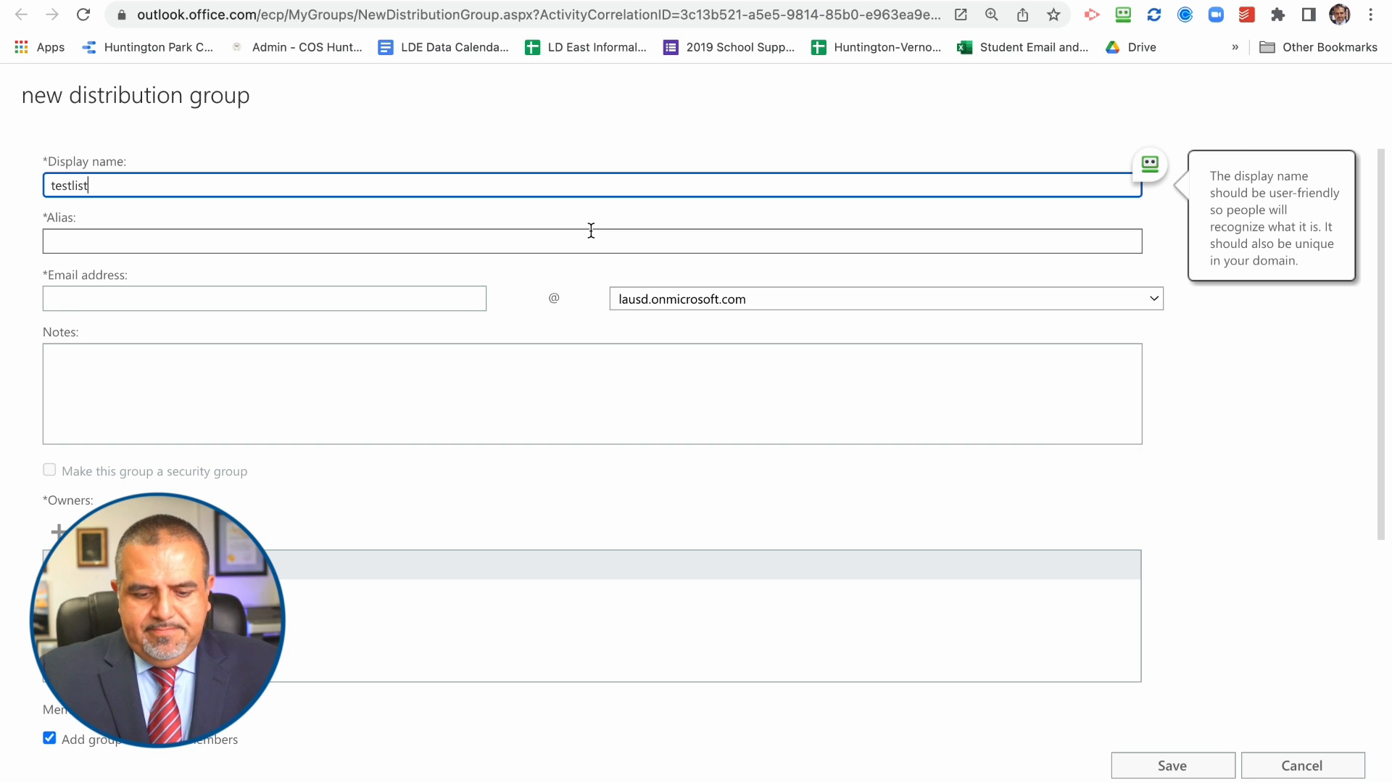
pyautogui.doubleClick(128, 184)
pyautogui.hotkey('ctrl', 'c')
pyautogui.click(106, 246)
pyautogui.hotkey('ctrl', 'v')
pyautogui.click(93, 298)
pyautogui.hotkey('ctrl', 'v')
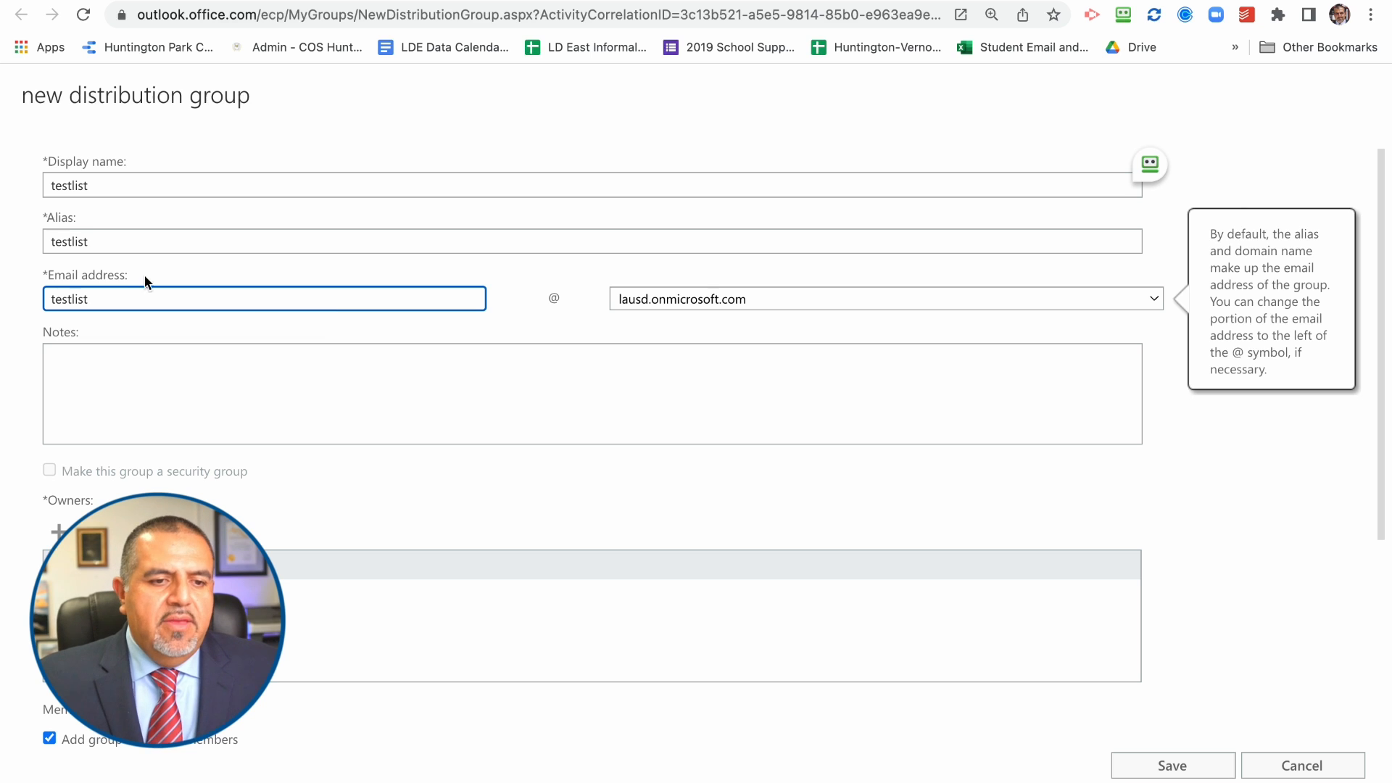
pyautogui.click(716, 298)
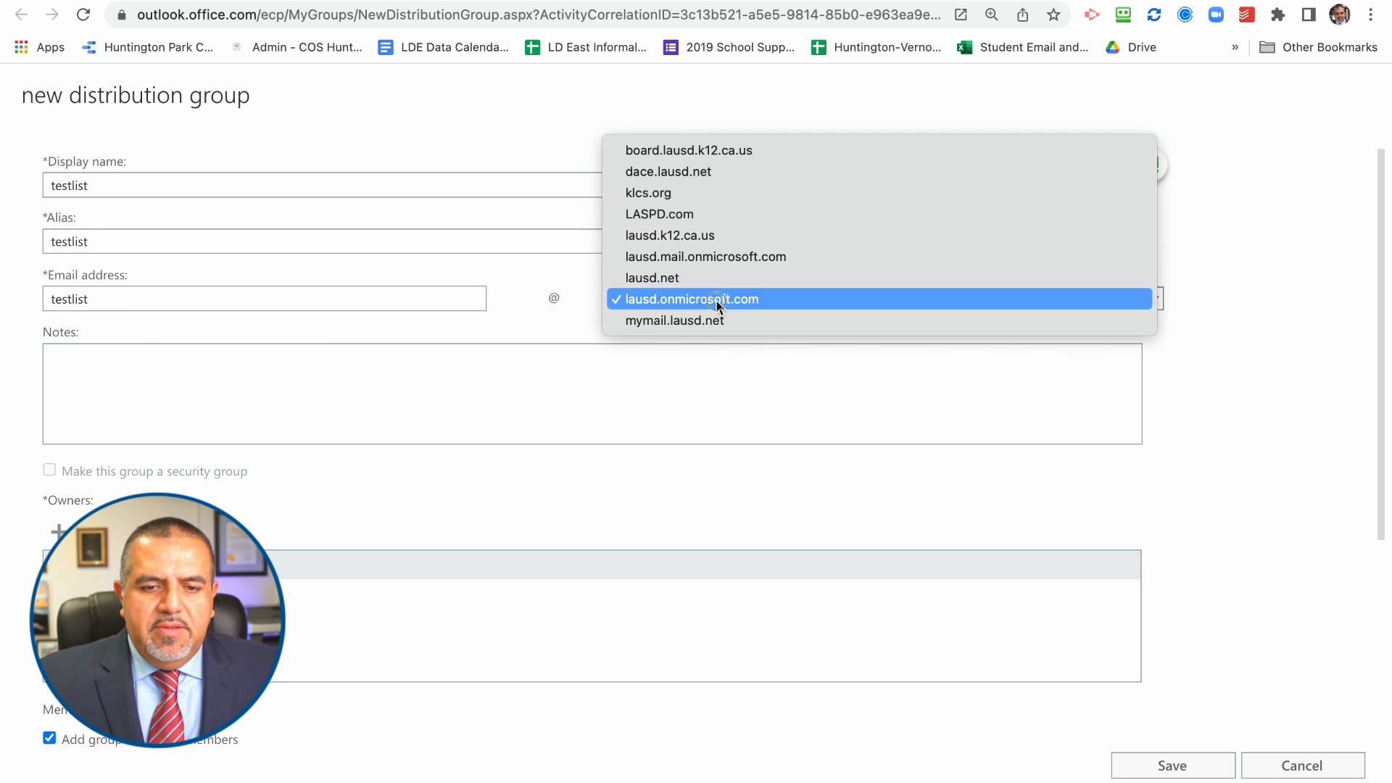
pyautogui.click(676, 281)
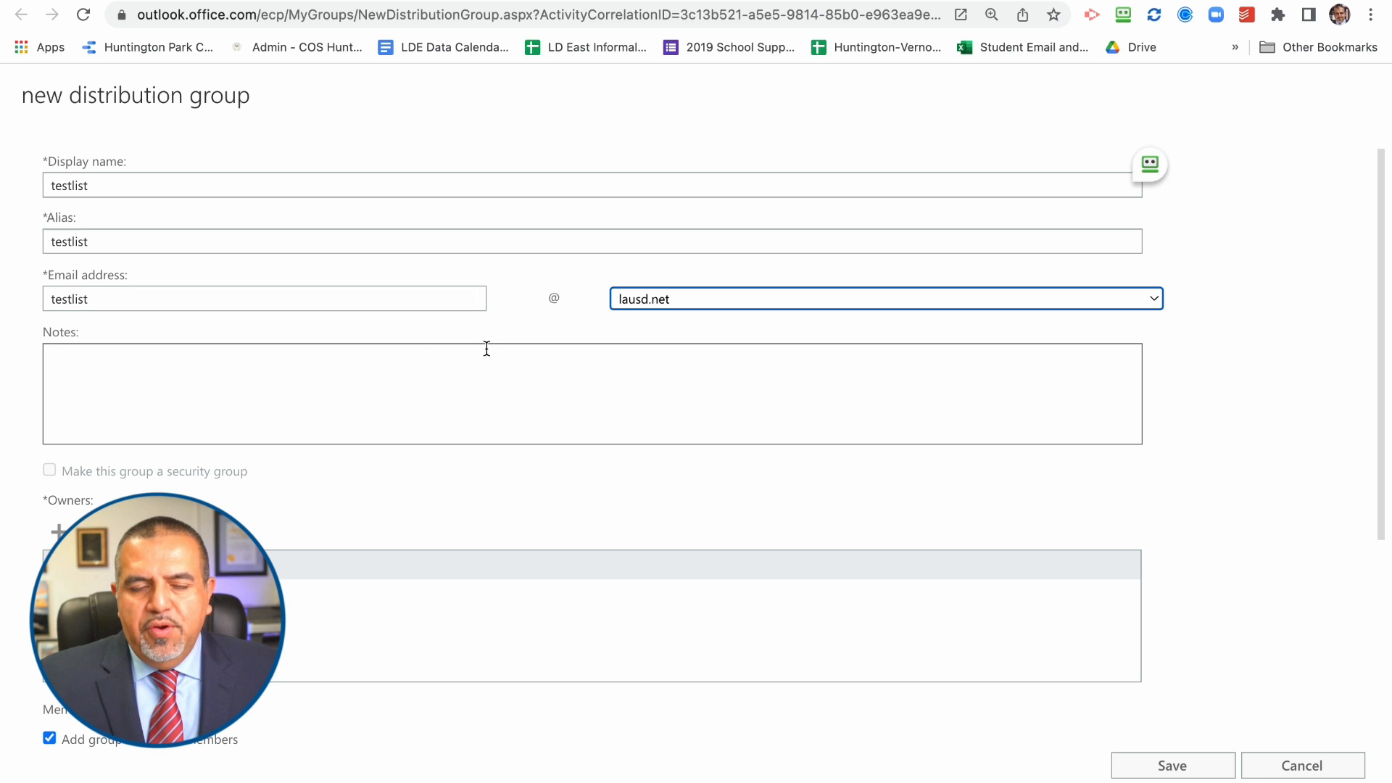
pyautogui.click(421, 301)
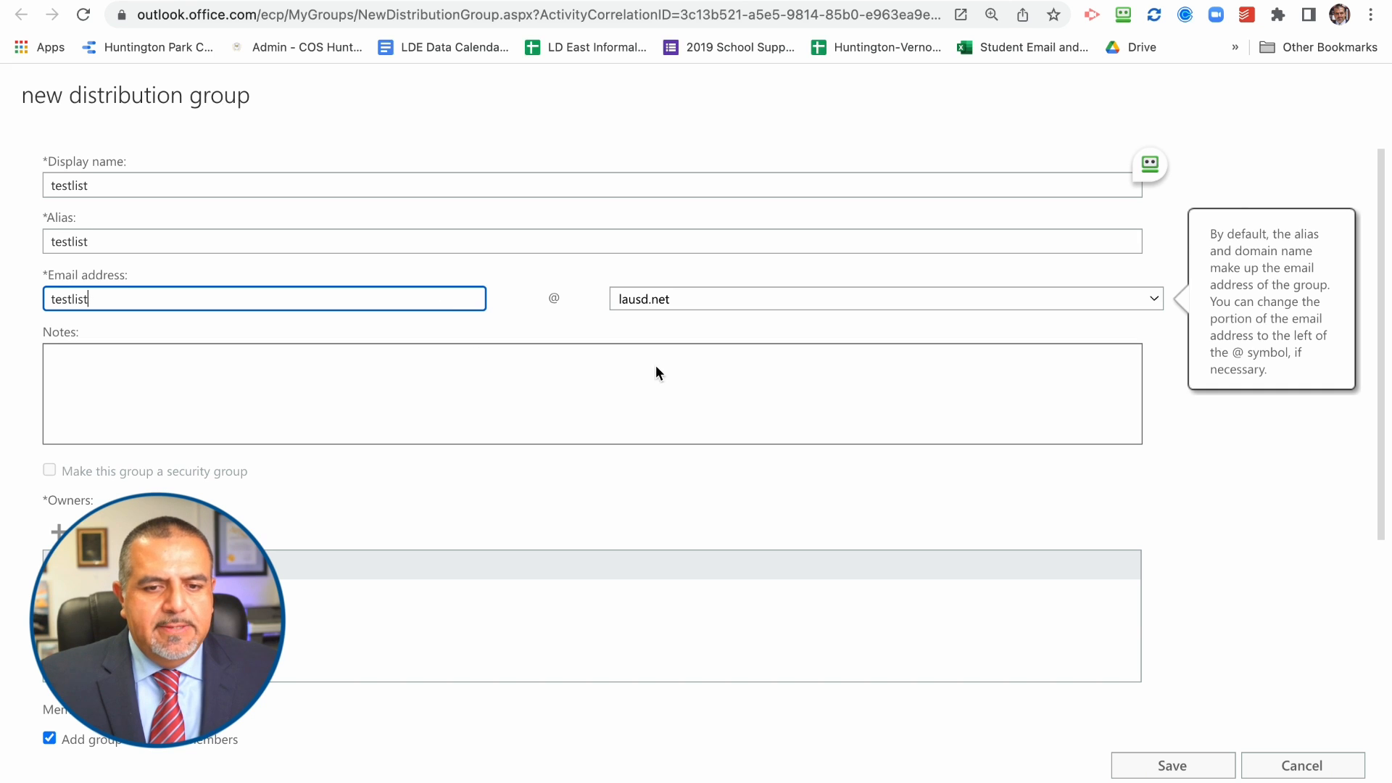
pyautogui.click(763, 302)
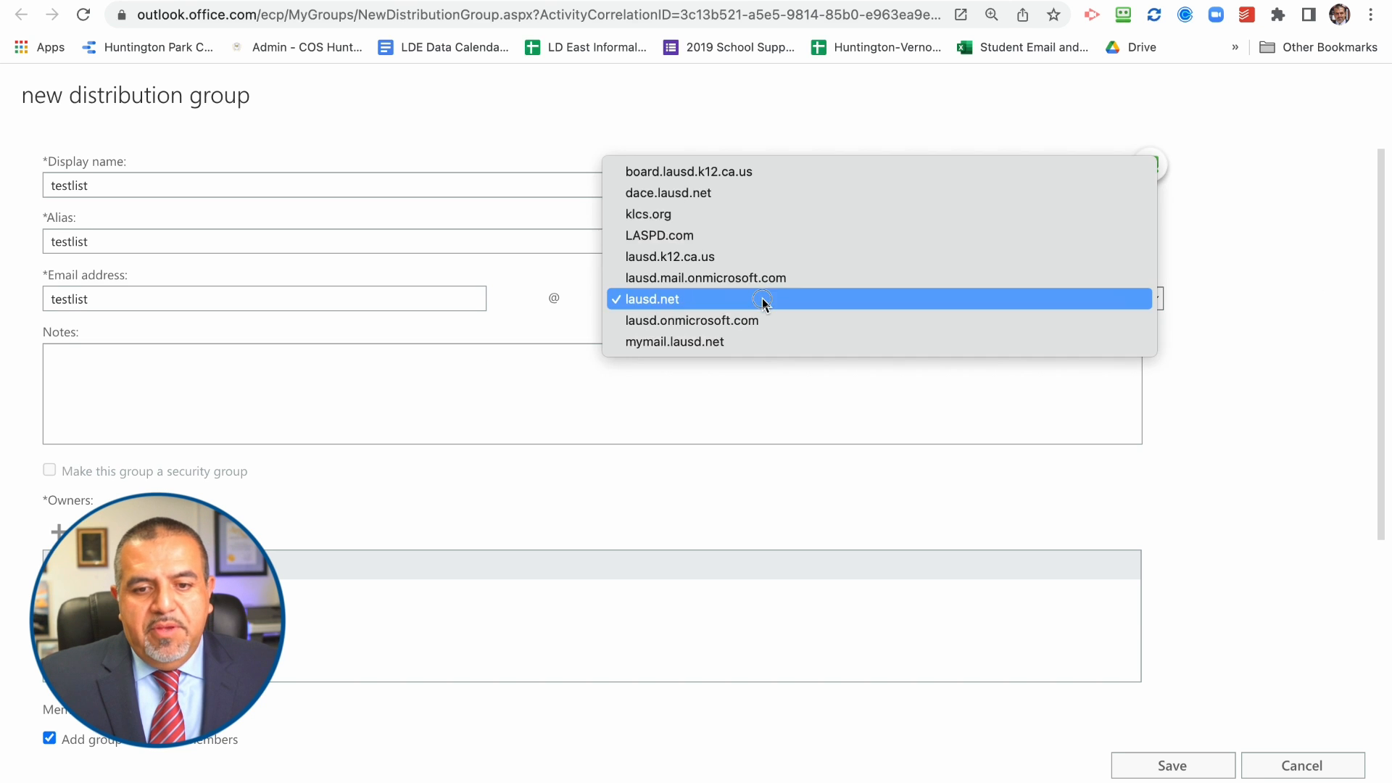
pyautogui.click(671, 298)
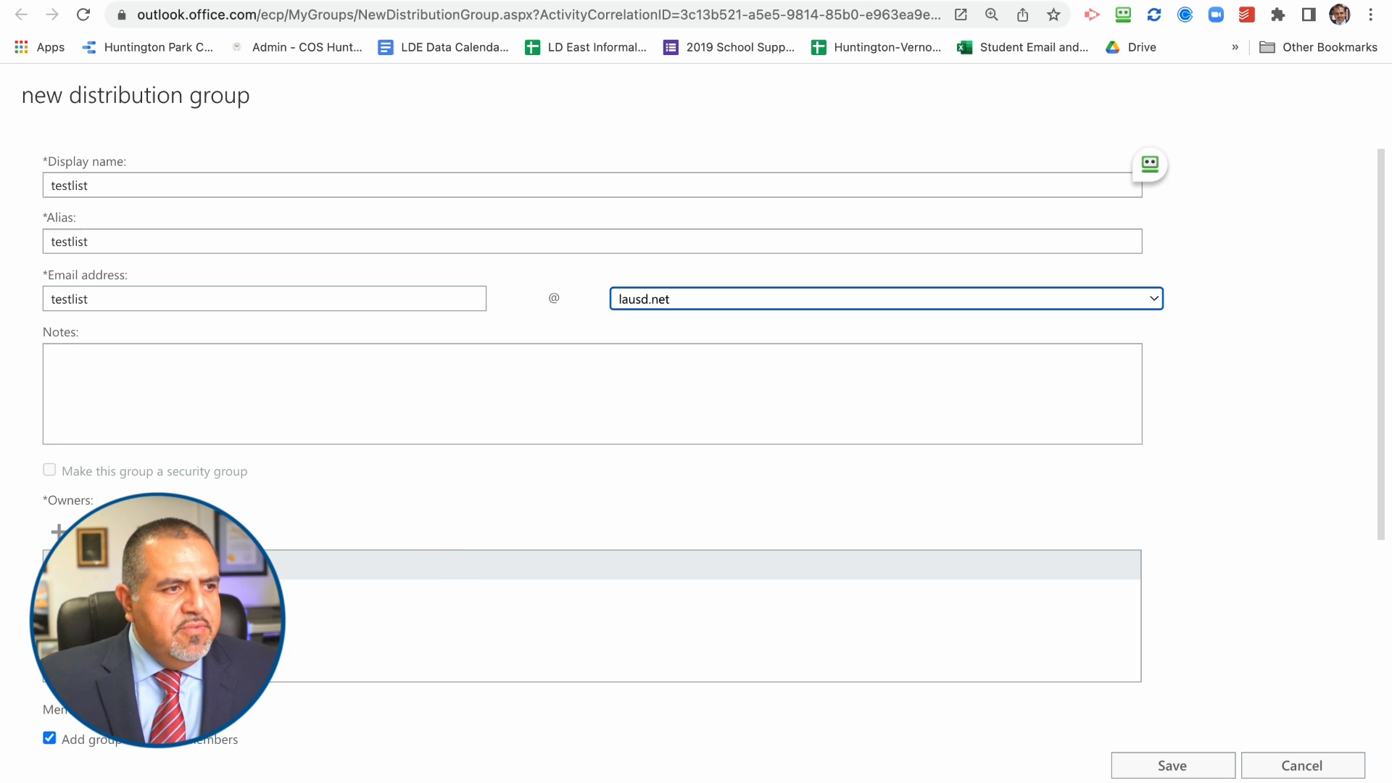
pyautogui.moveTo(157, 620); pyautogui.dragTo(185, 368)
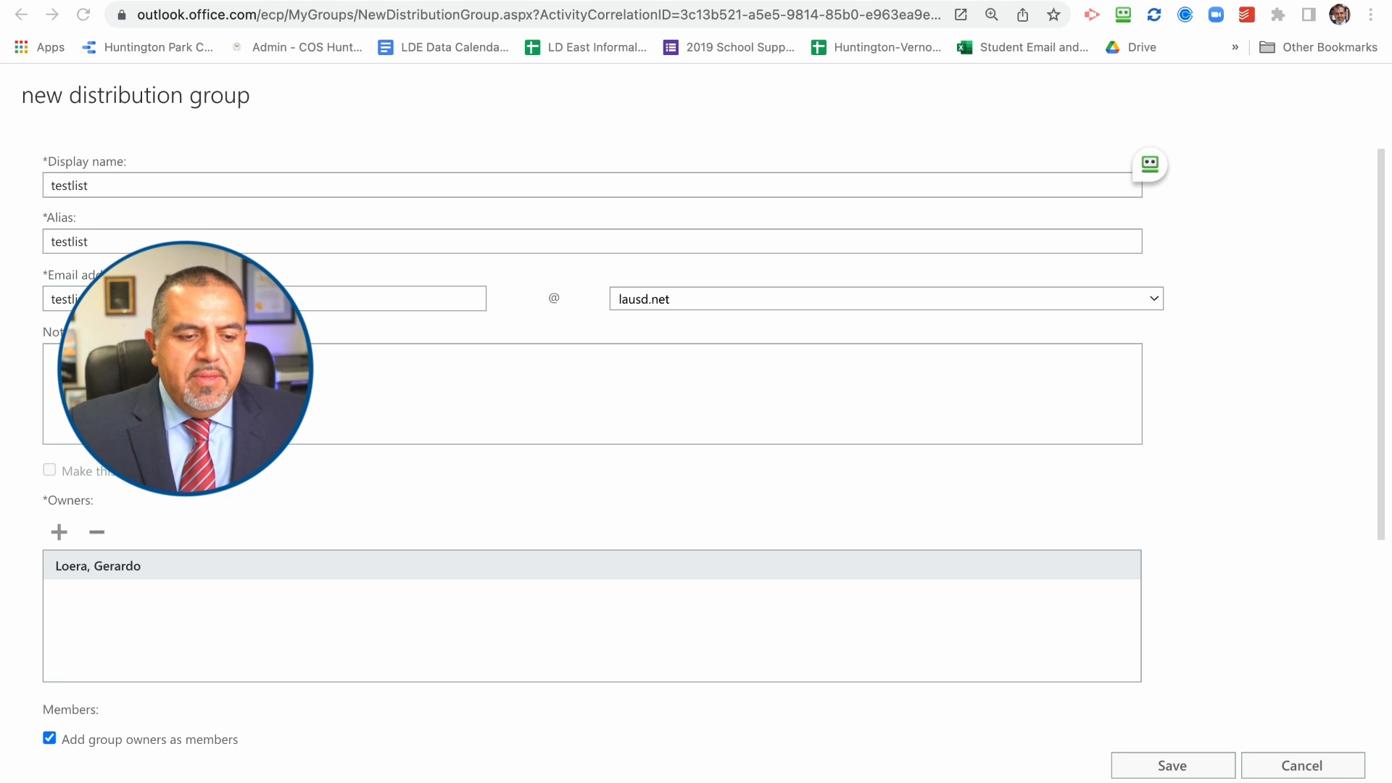
# - Search the Global Address List for a colleague by name and add them as a group owner
pyautogui.click(60, 536)
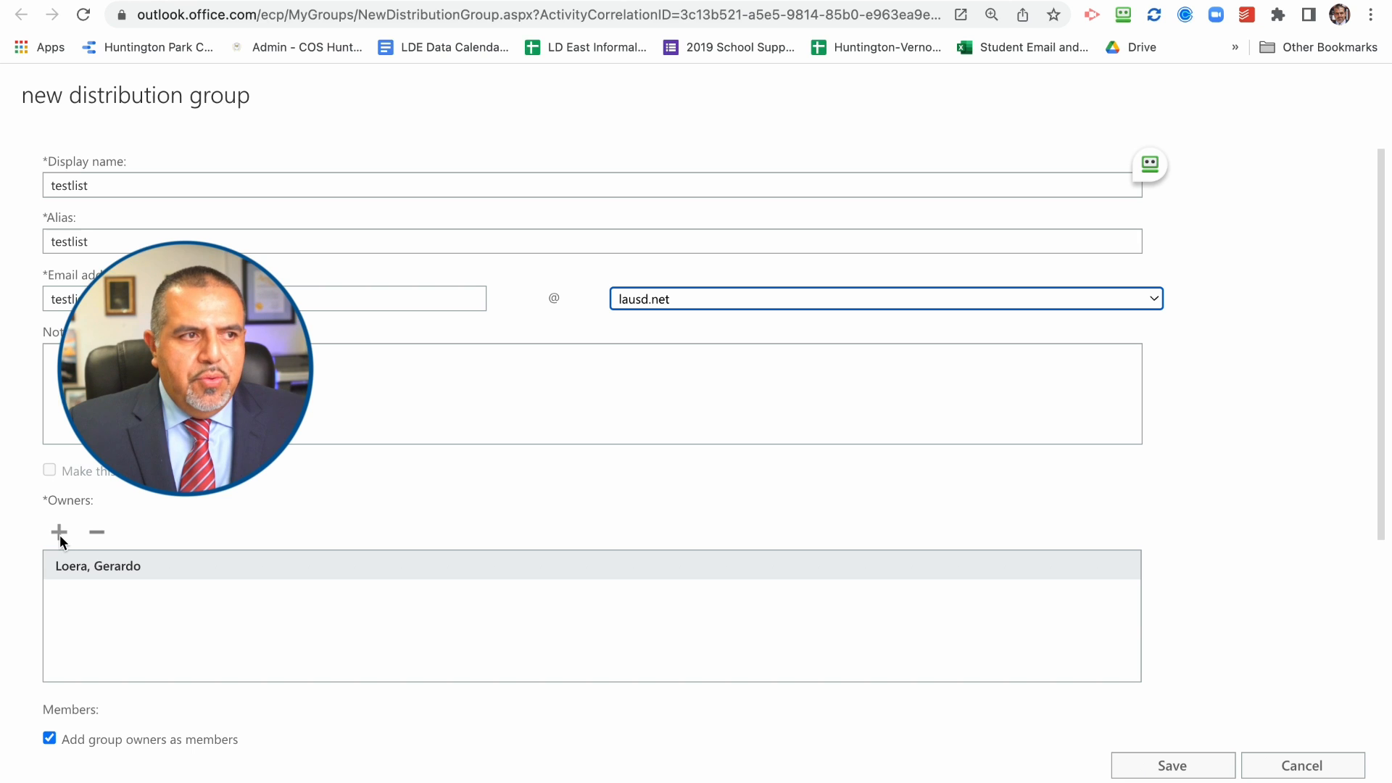
pyautogui.click(59, 534)
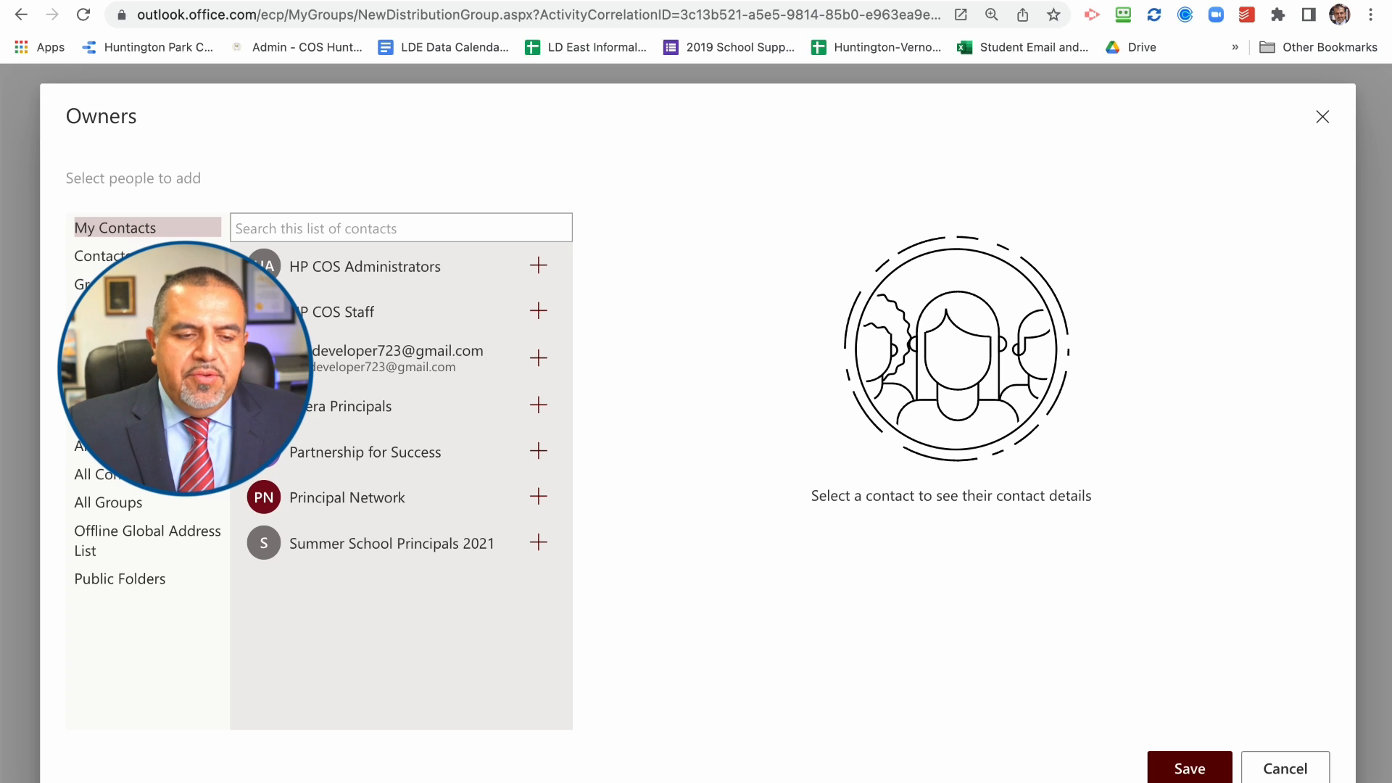
pyautogui.click(138, 351)
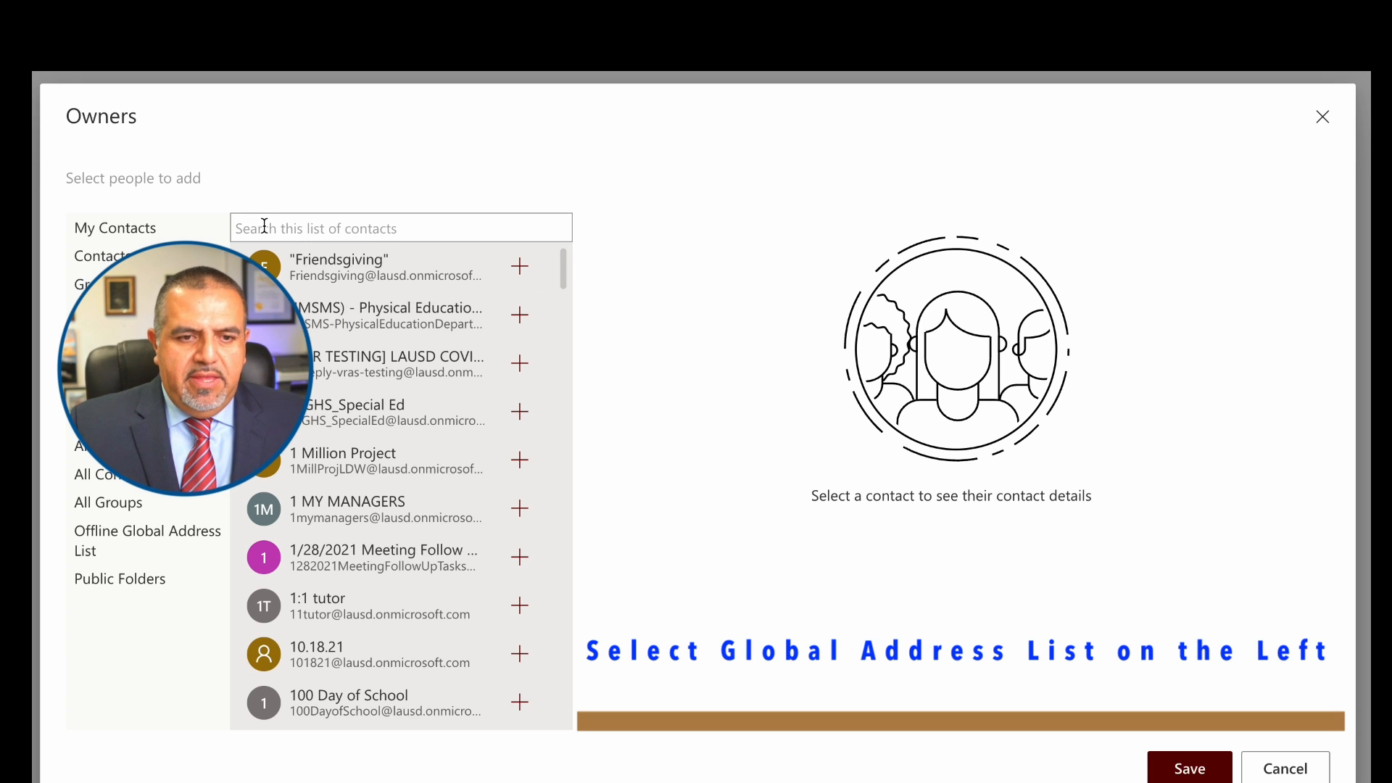
pyautogui.write('nieves.ra')
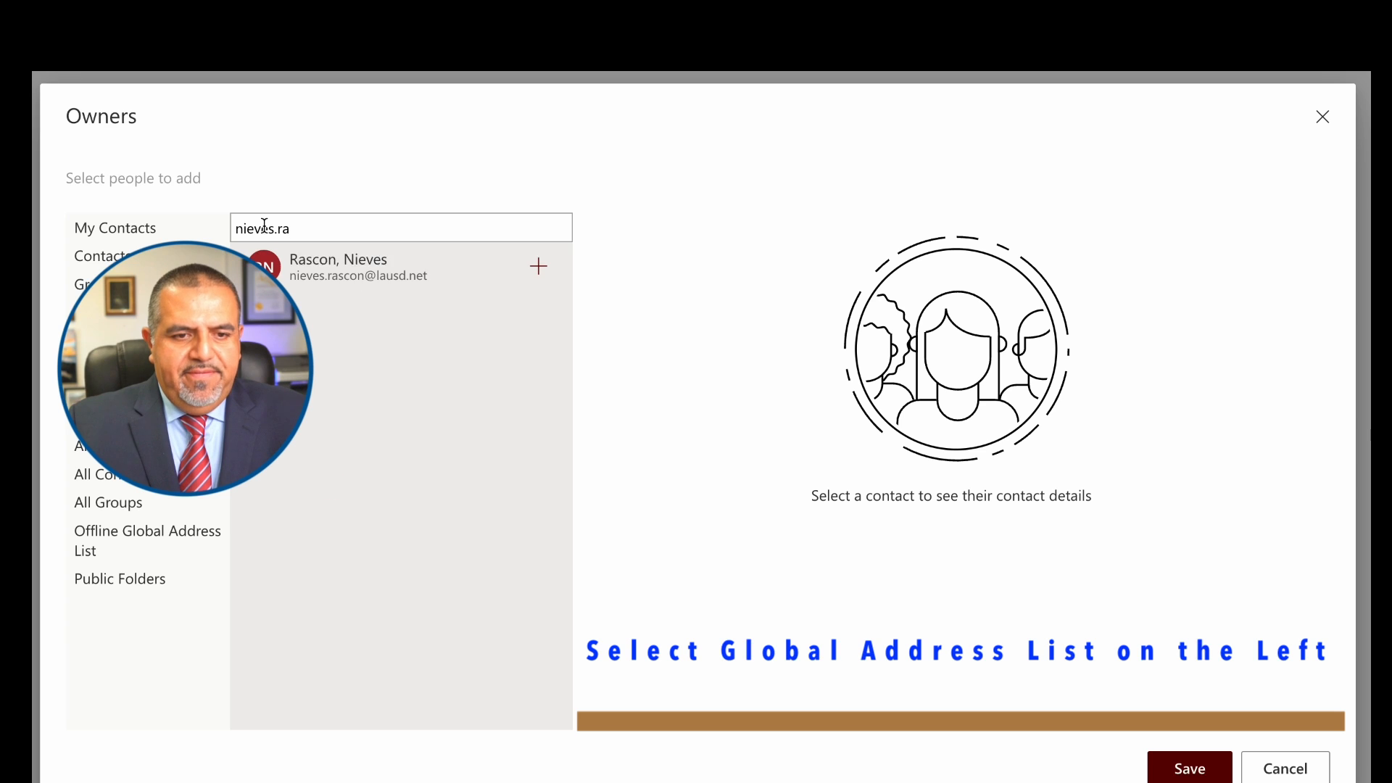
pyautogui.click(540, 267)
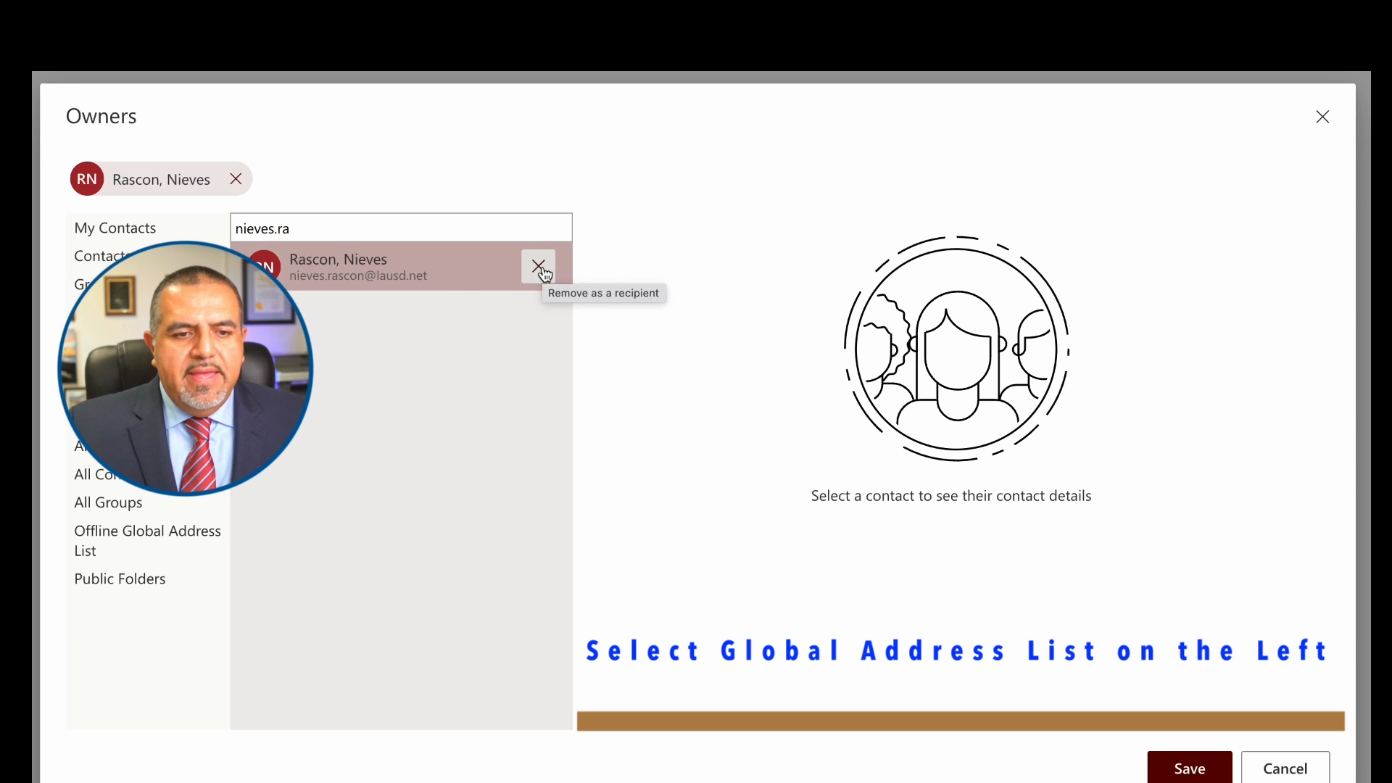
pyautogui.click(1191, 765)
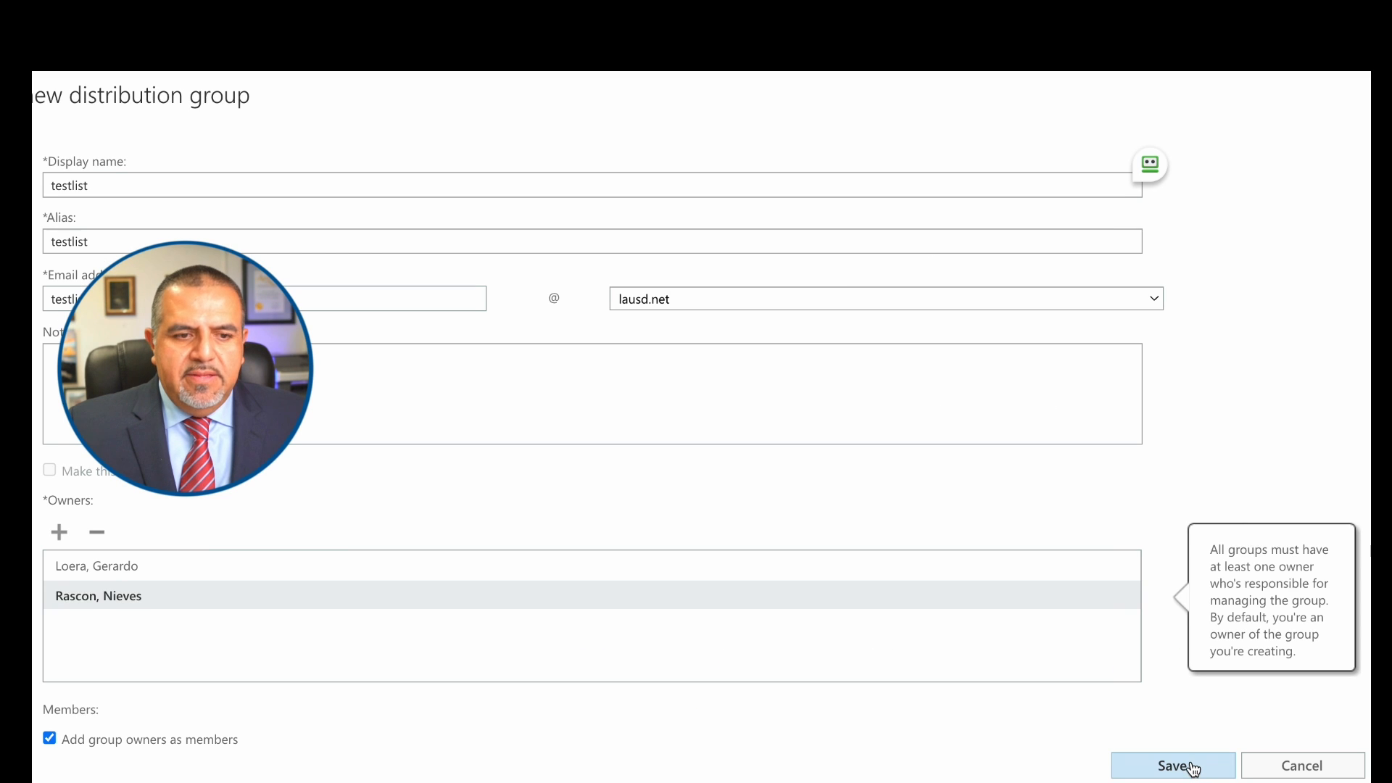
# - Save the testlist group, retrying after the address-in-use error until the save succeeds
pyautogui.click(1193, 767)
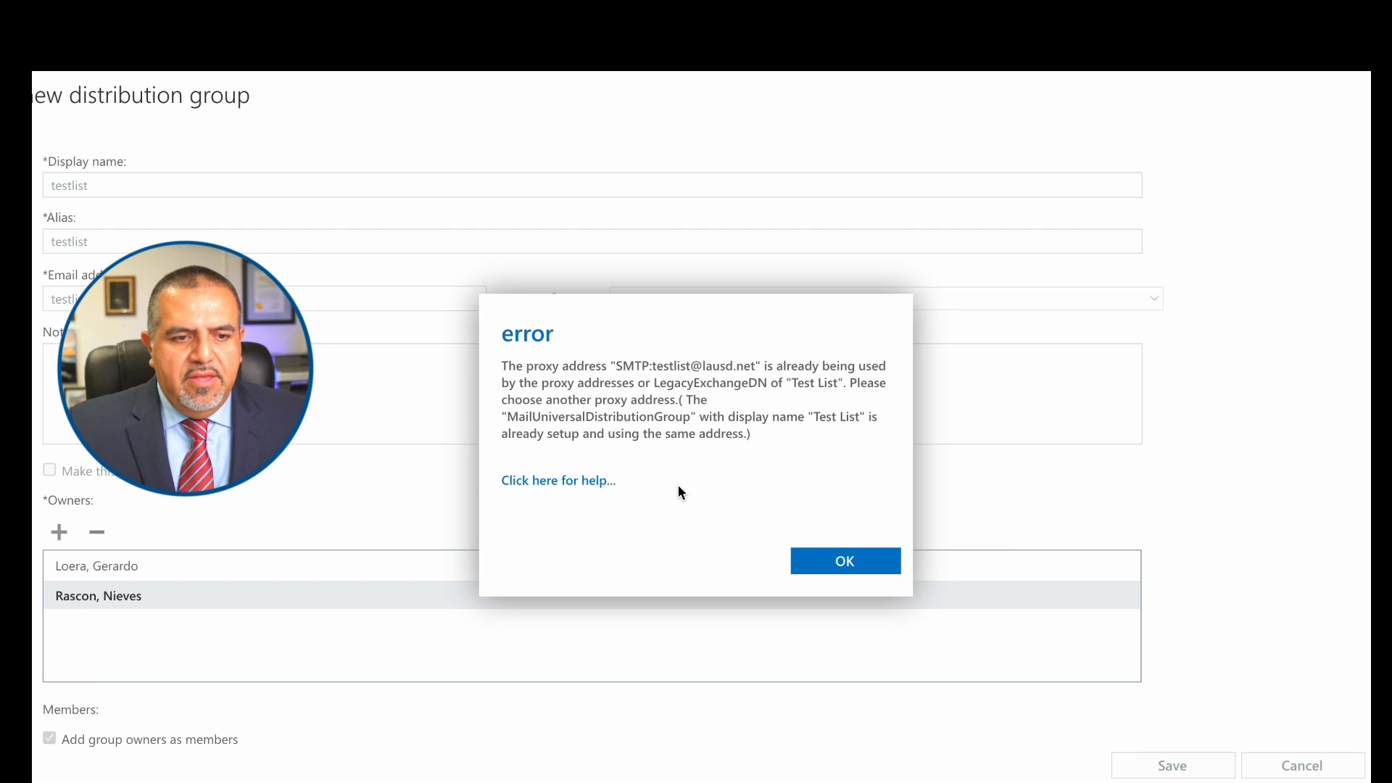
pyautogui.click(835, 559)
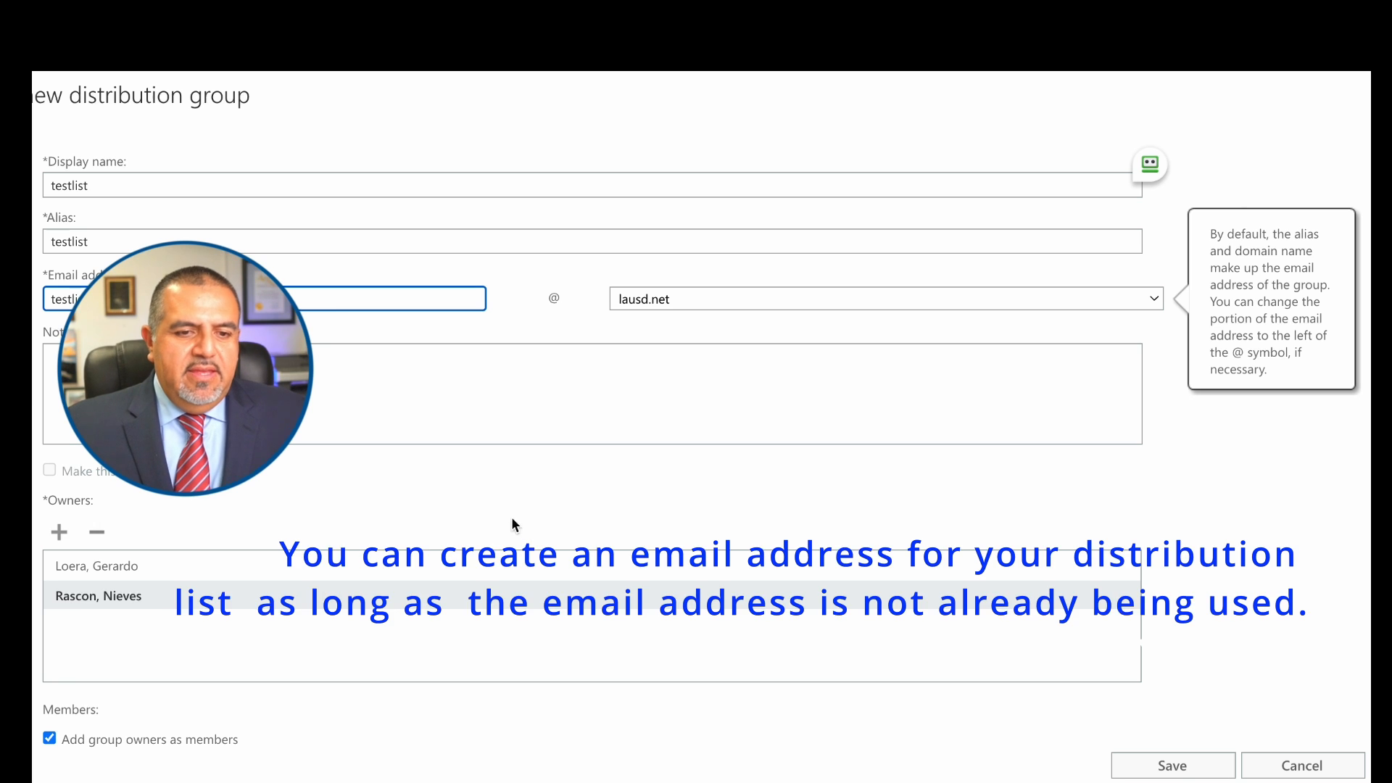
pyautogui.click(1196, 766)
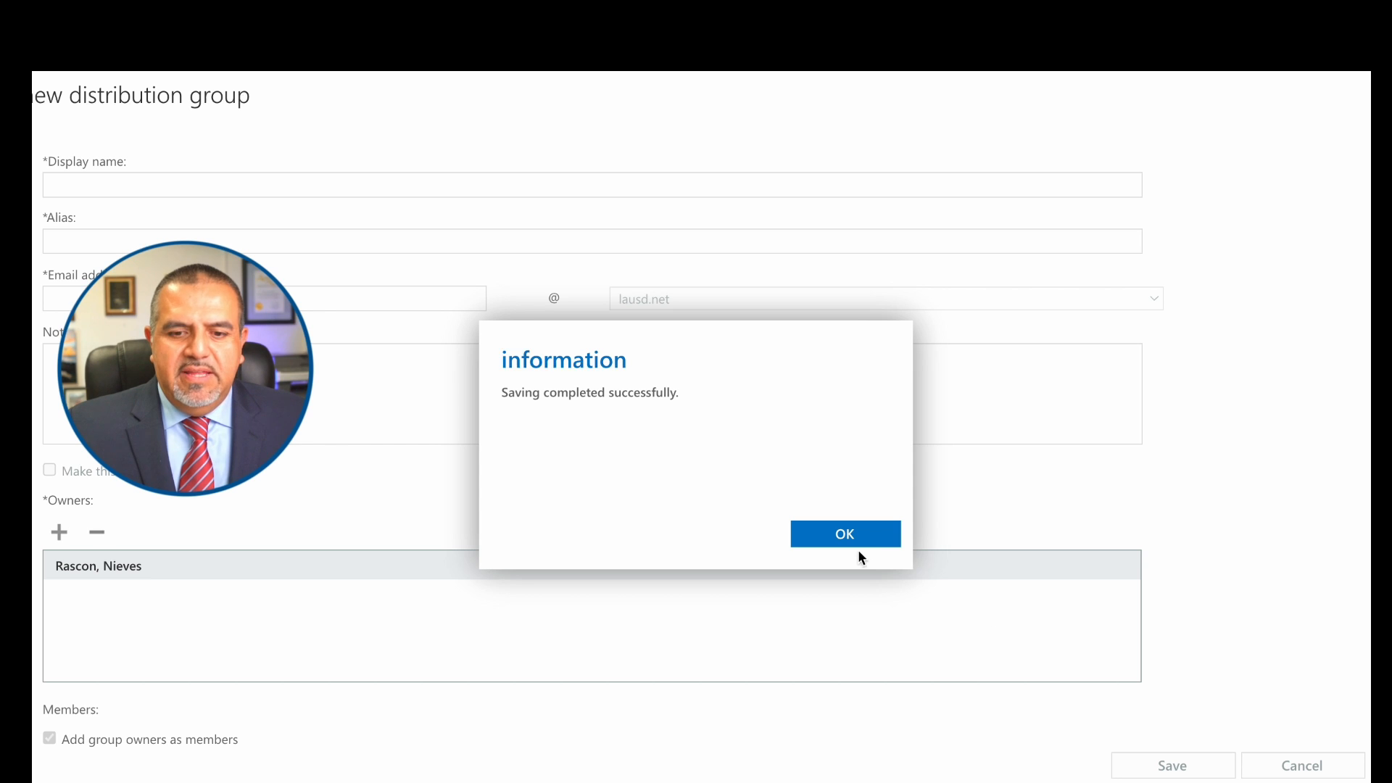
pyautogui.click(845, 534)
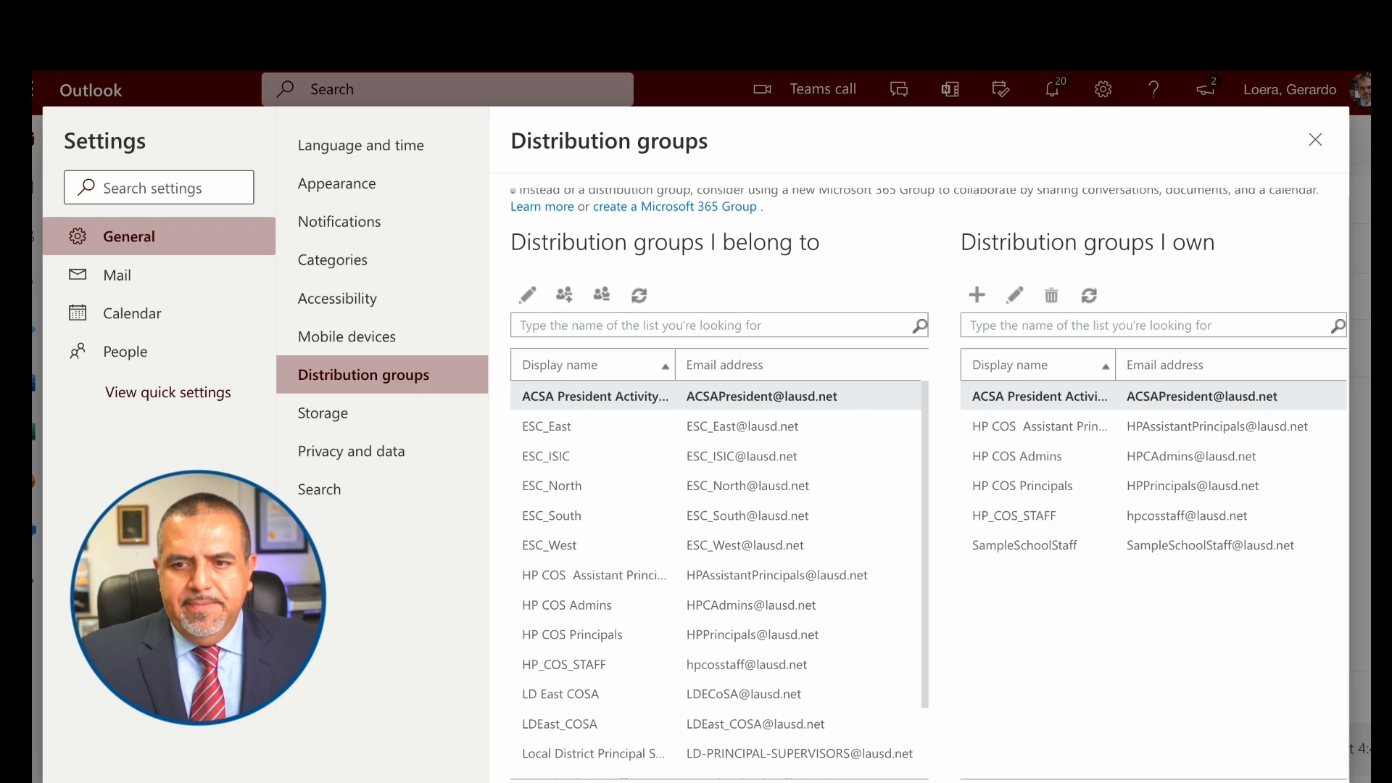
# - Close Settings, start a new message, and pick HP_COS_STAFF from the 'hp' suggestions in To
pyautogui.click(1314, 140)
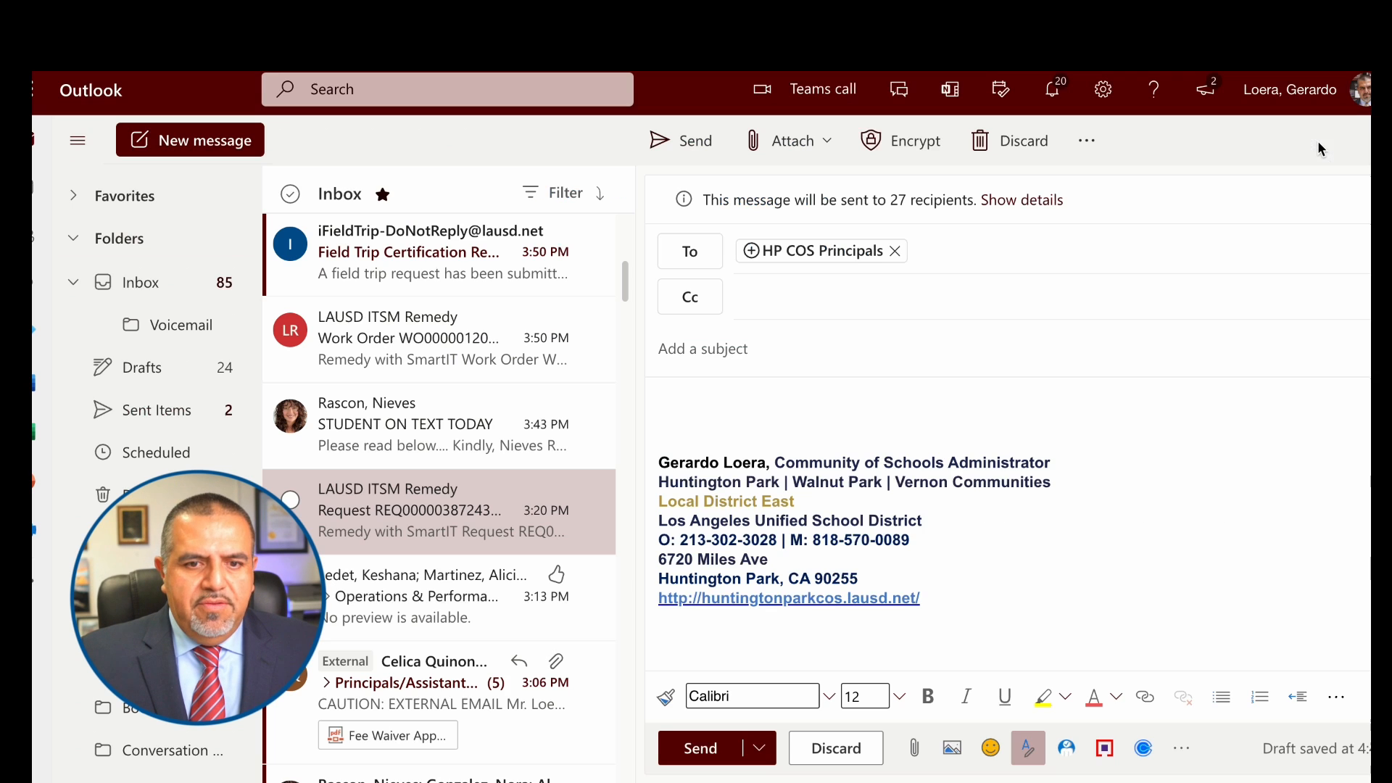
pyautogui.click(210, 145)
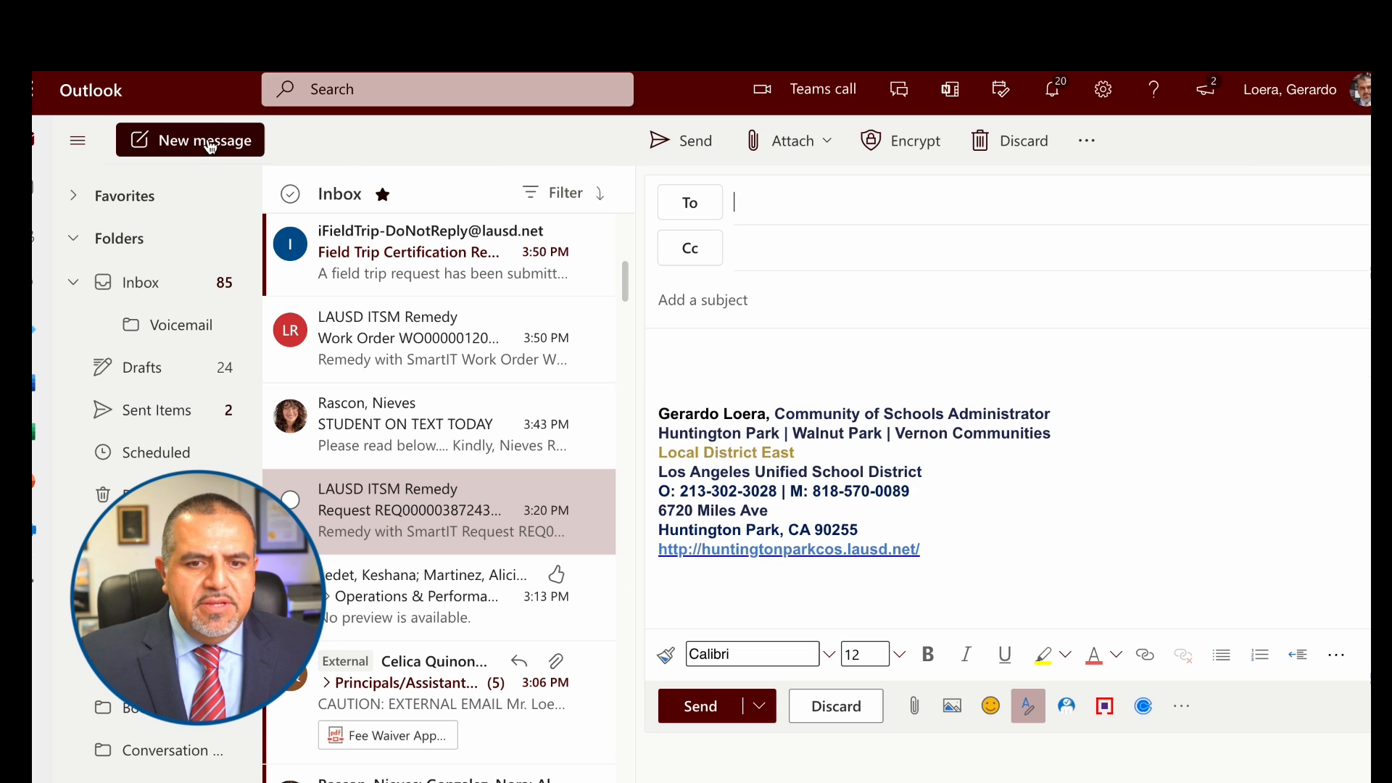
pyautogui.write('h')
pyautogui.press('BackSpace')
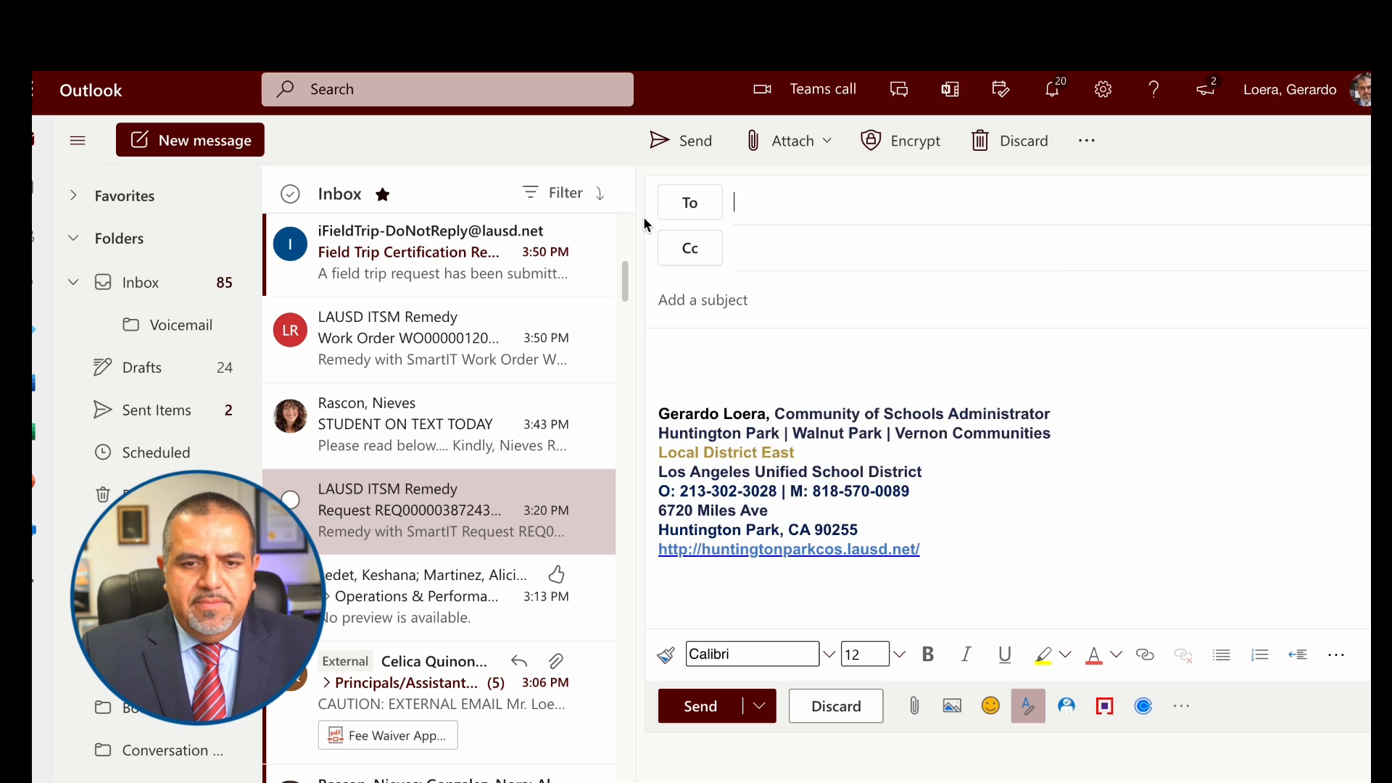
pyautogui.write('s')
pyautogui.press('BackSpace')
pyautogui.write('hp')
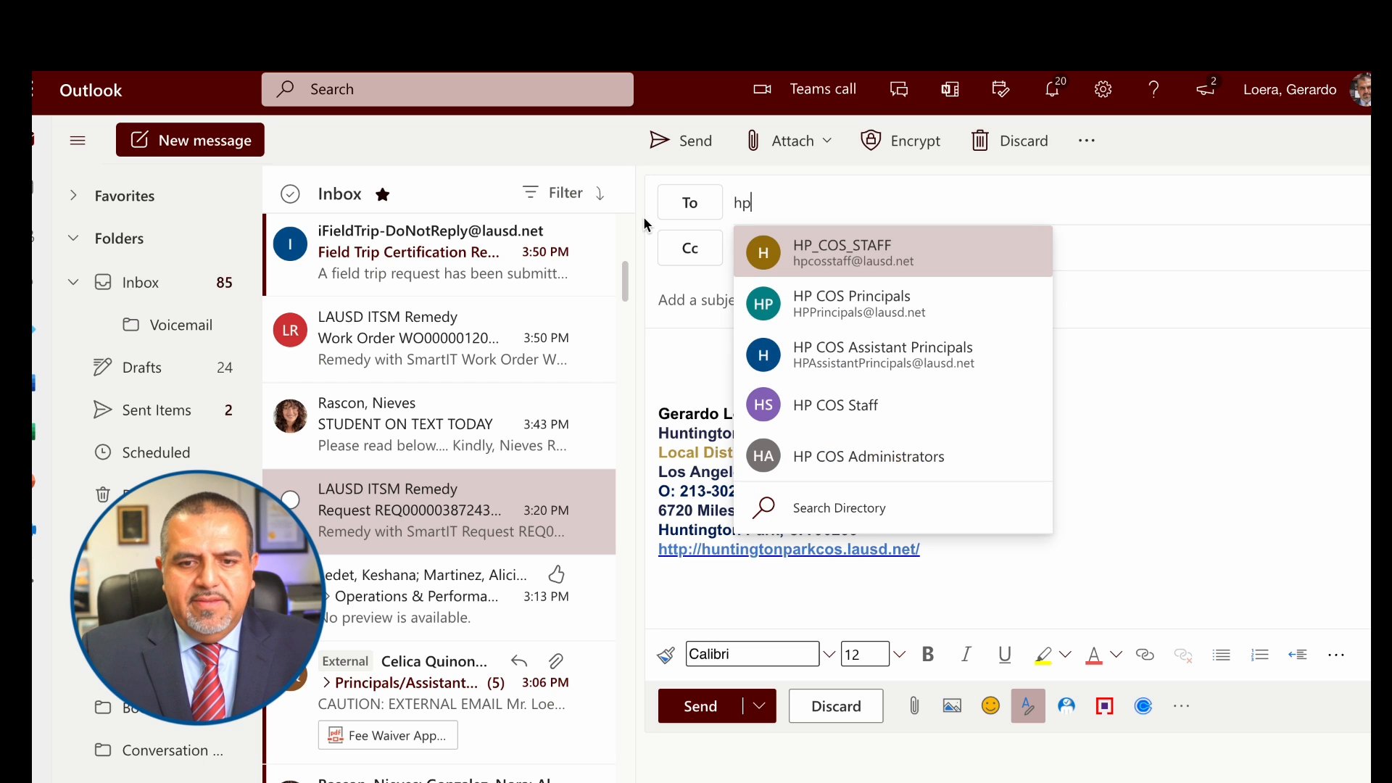
pyautogui.click(856, 266)
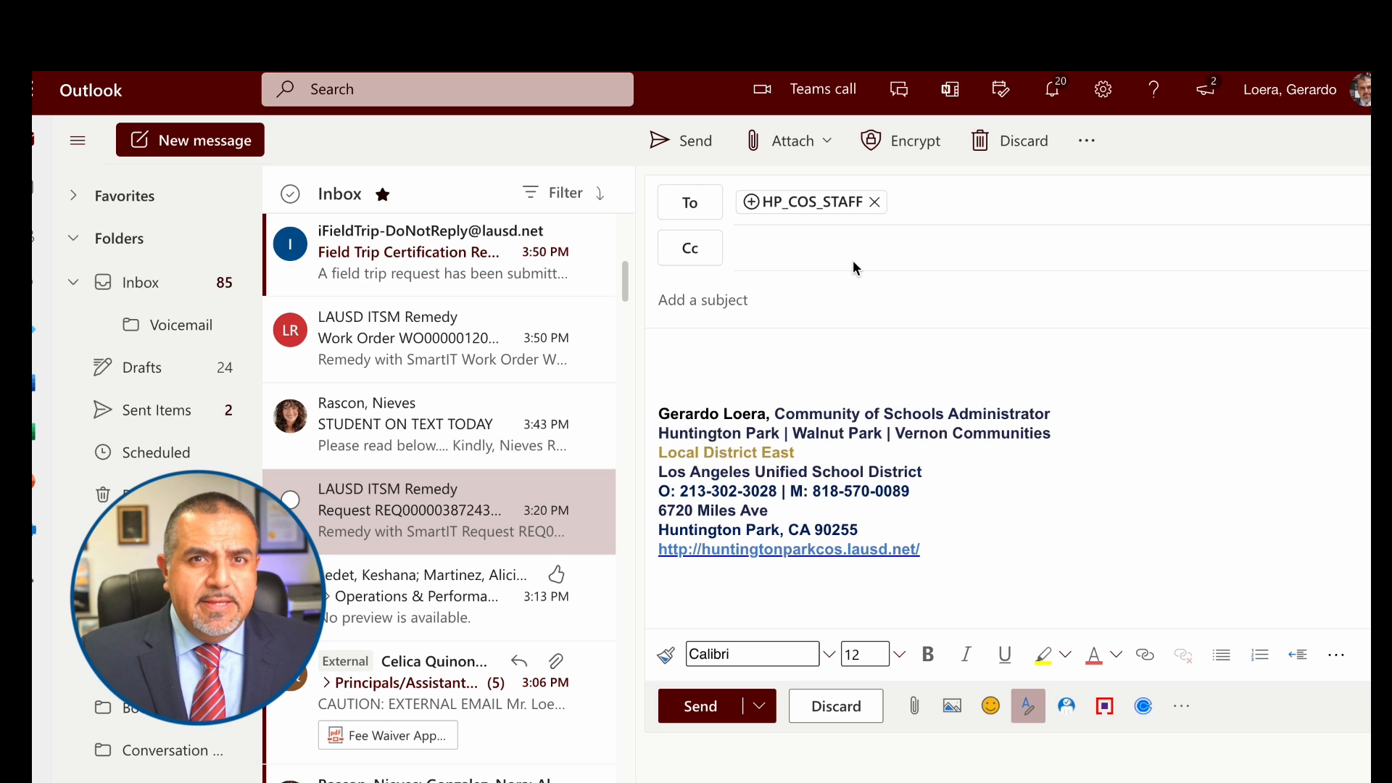